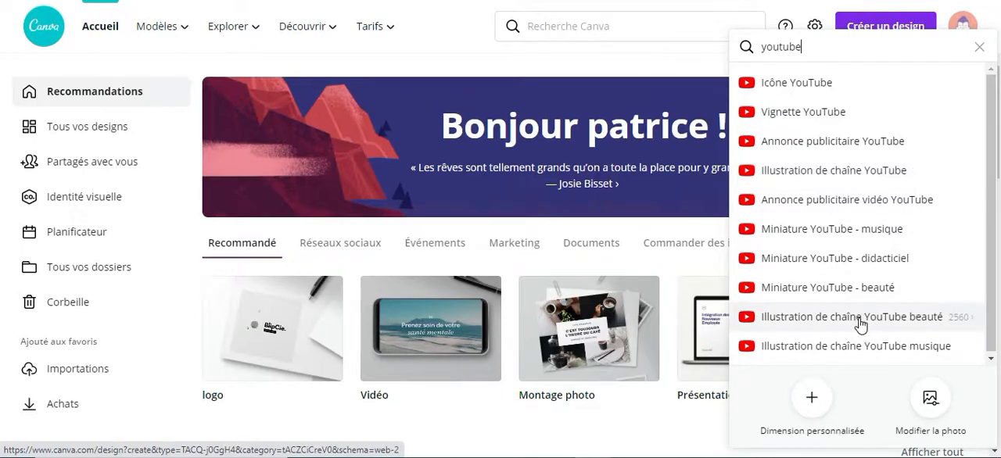
- Create an "Illustration de chaîne YouTube beauté" design and browse the suggested banner templates
click(859, 317)
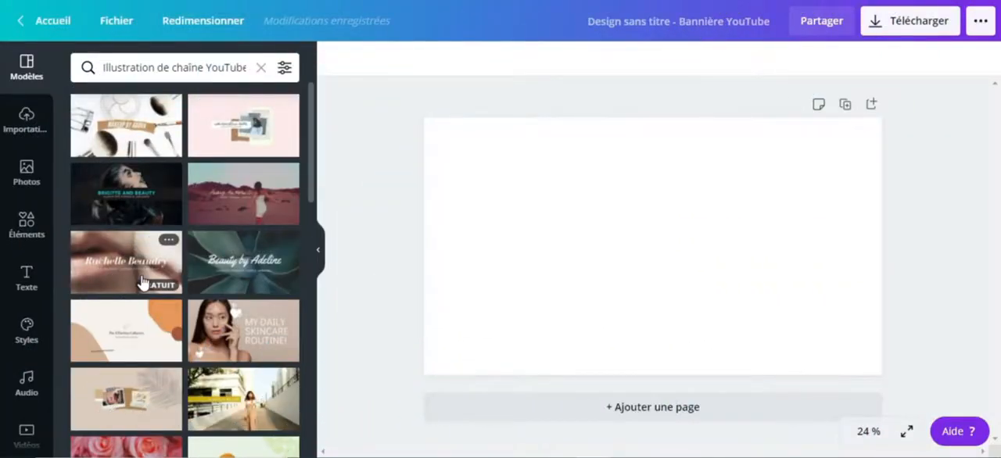
scroll(141, 281, down, 6)
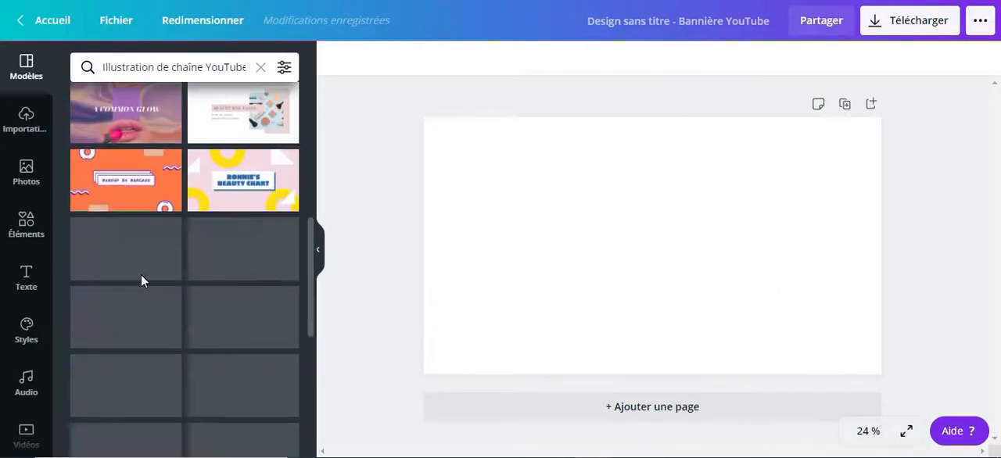
scroll(142, 281, down, 3)
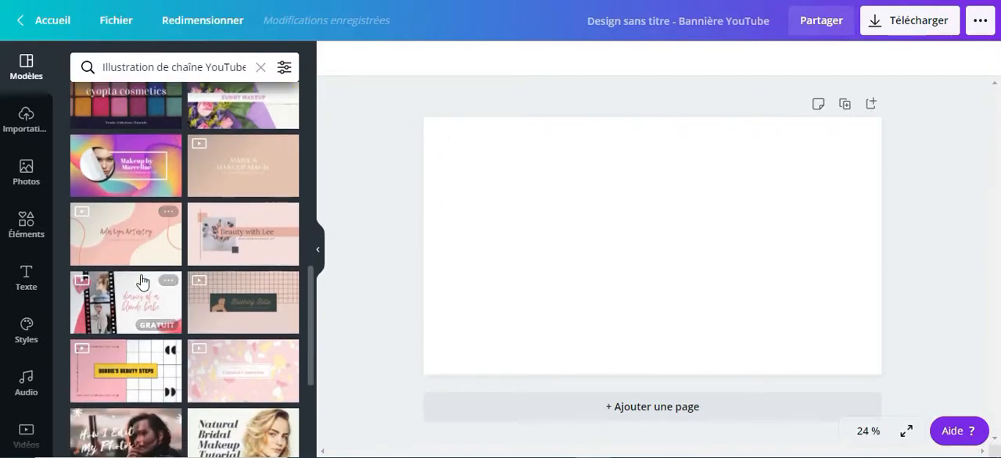
scroll(142, 280, down, 3)
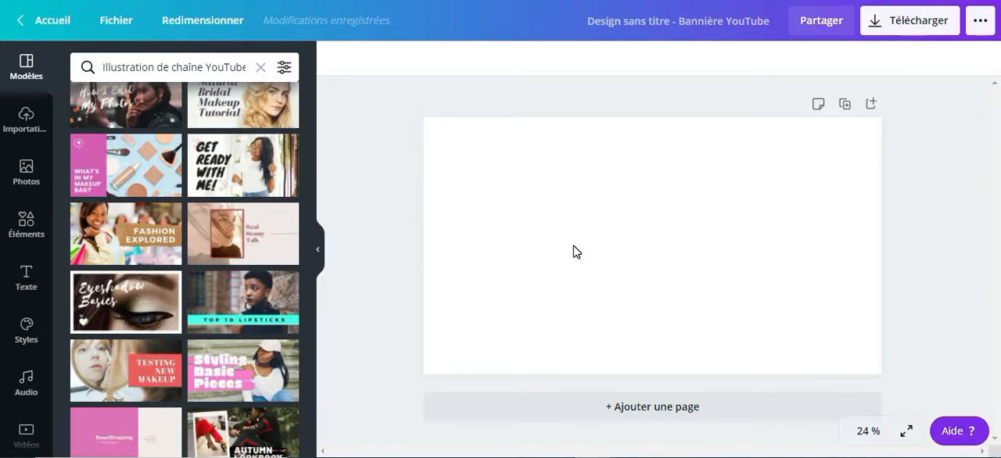
scroll(45, 308, down, 2)
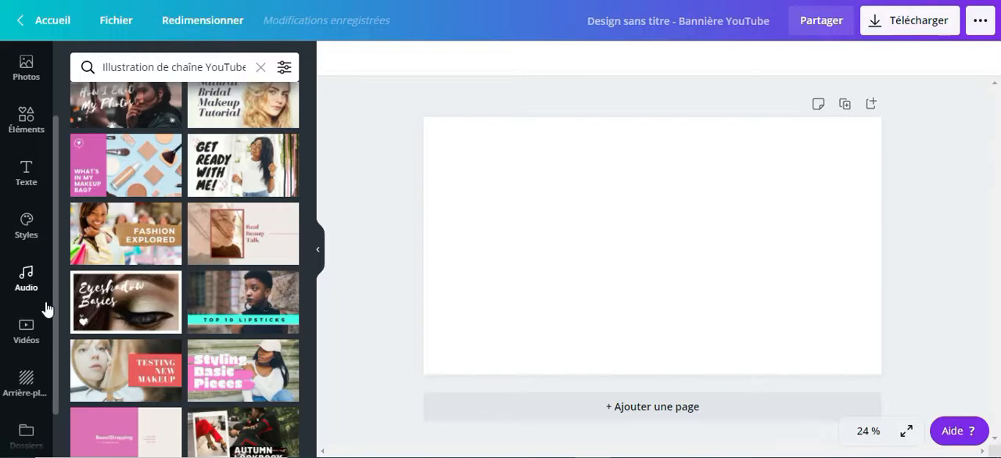
scroll(34, 314, up, 2)
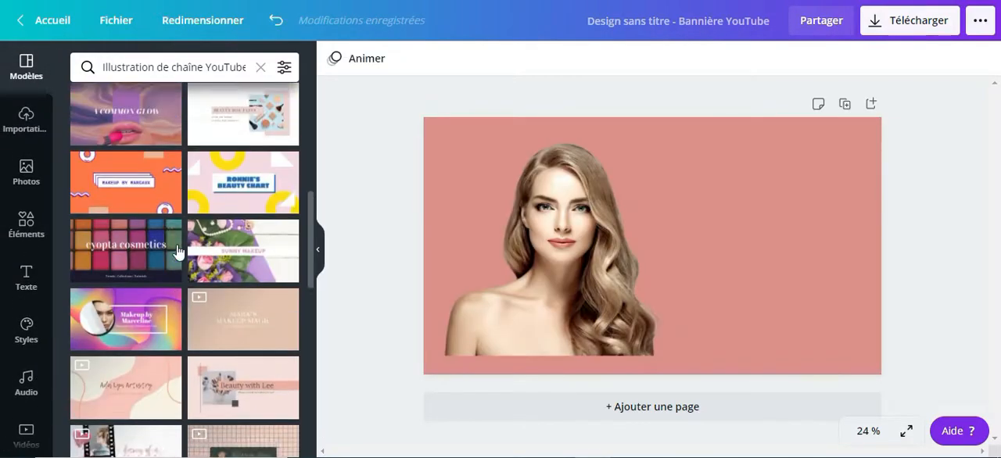
- Apply the beige "Mara's Makeup Magic" template to the blank banner
scroll(199, 329, up, 2)
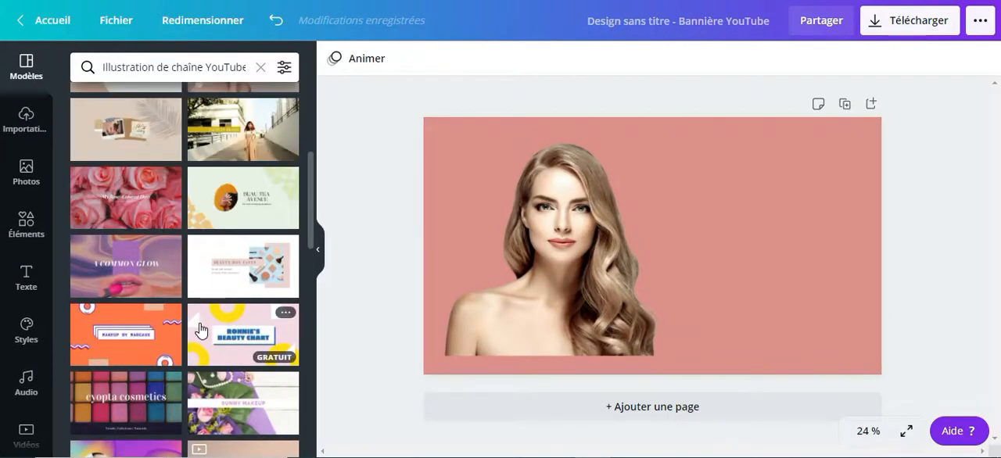
scroll(235, 203, up, 1)
scroll(247, 151, down, 3)
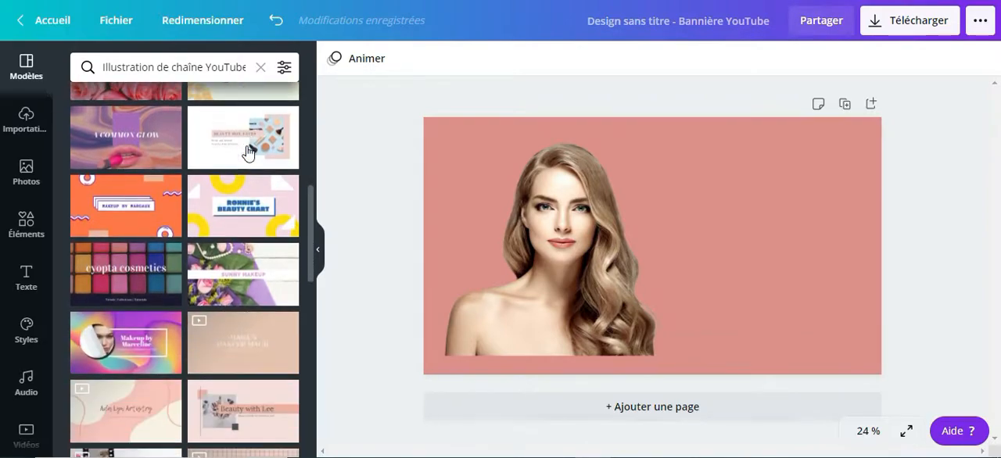
click(214, 323)
- Try the Bloc, Zoom, Fondu, Balayage, Lever, Rotation, Apparition, Pop, Dérive, Déplacement and Lueur page animations on the banner
click(363, 61)
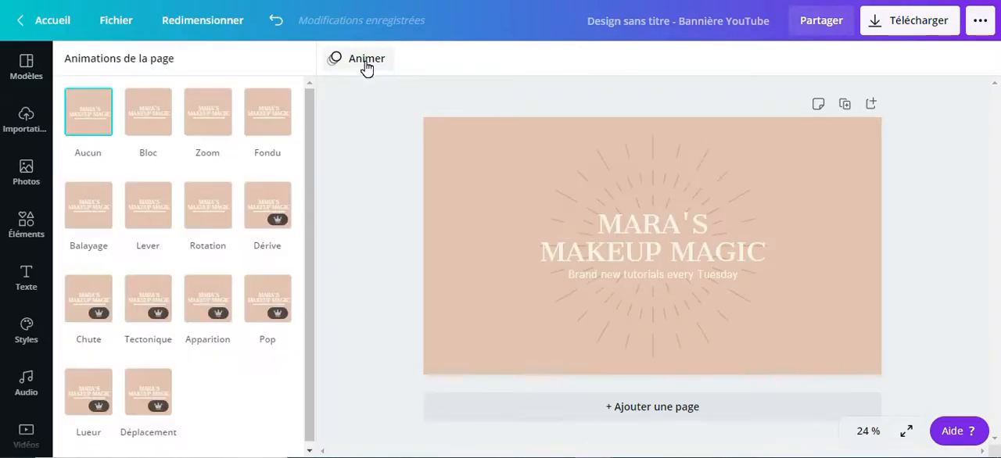
click(159, 133)
click(209, 123)
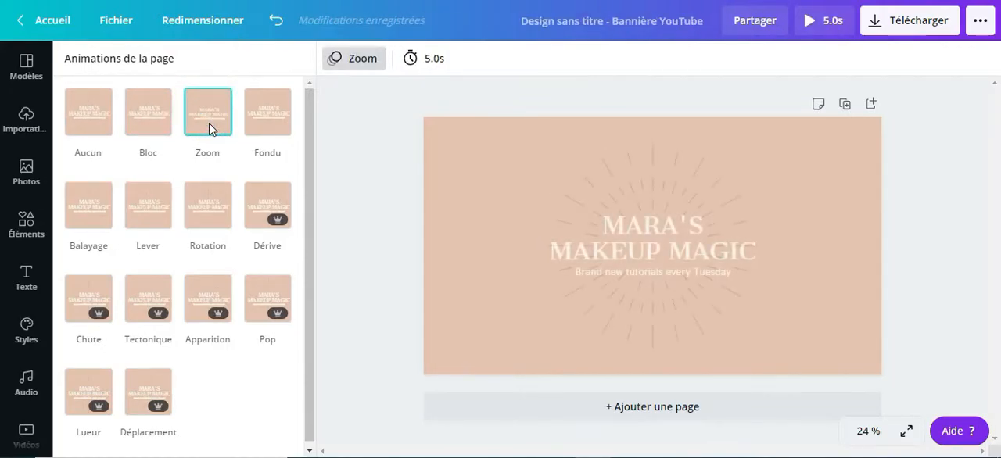
click(267, 126)
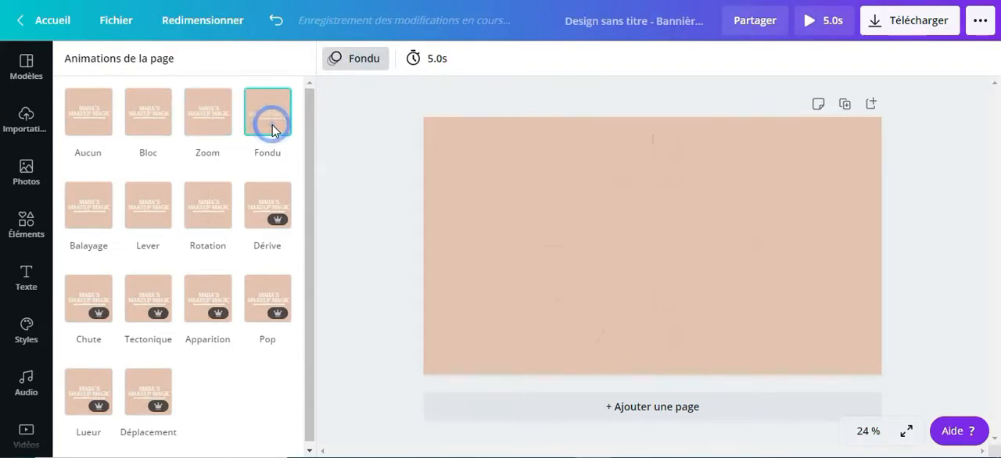
click(90, 223)
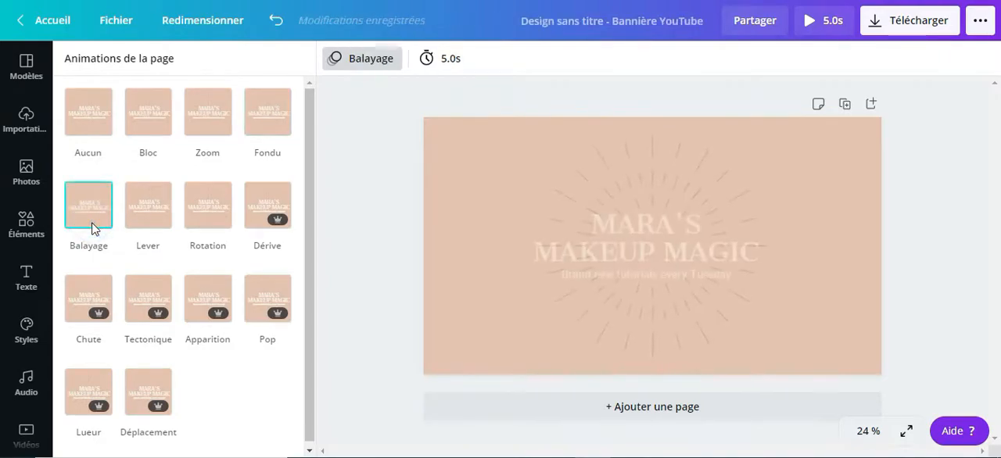
click(159, 221)
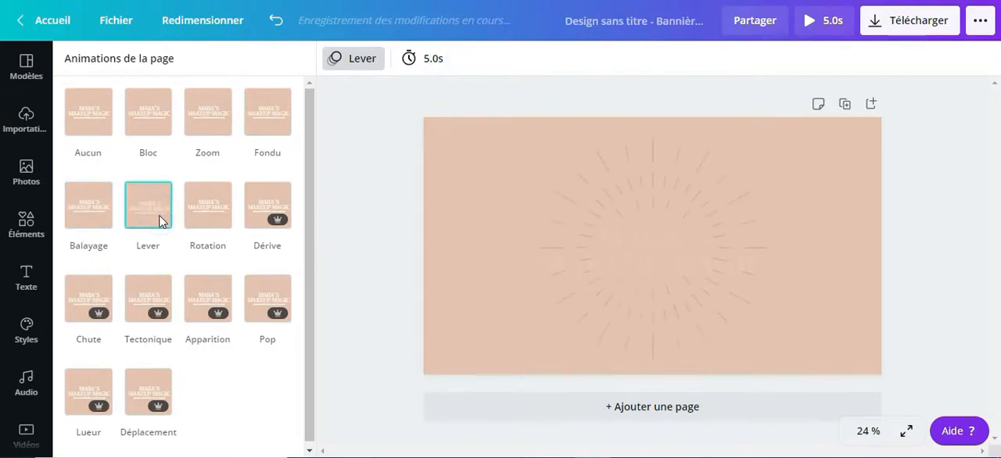
click(210, 216)
click(208, 297)
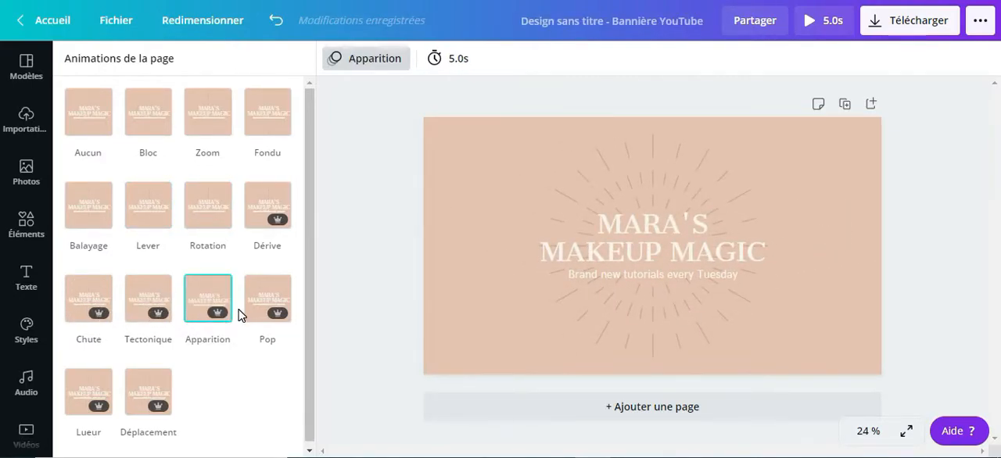
click(273, 311)
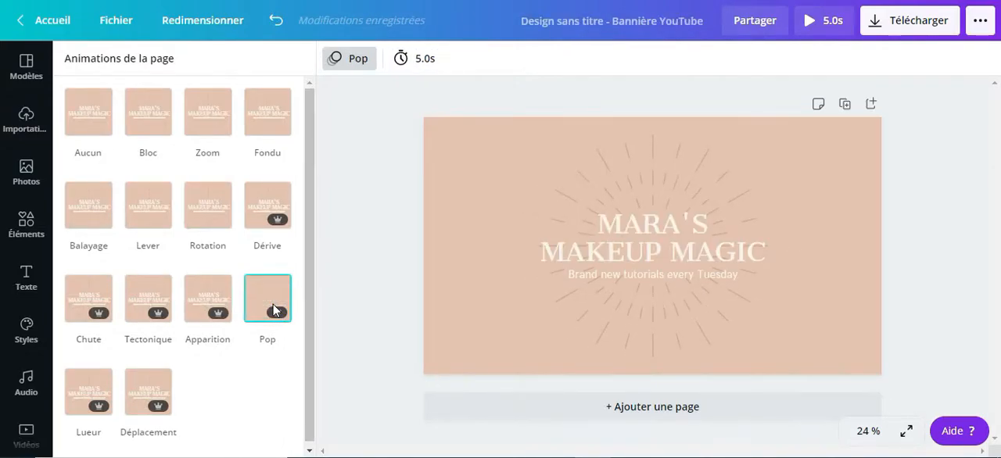
click(266, 215)
click(141, 378)
click(93, 391)
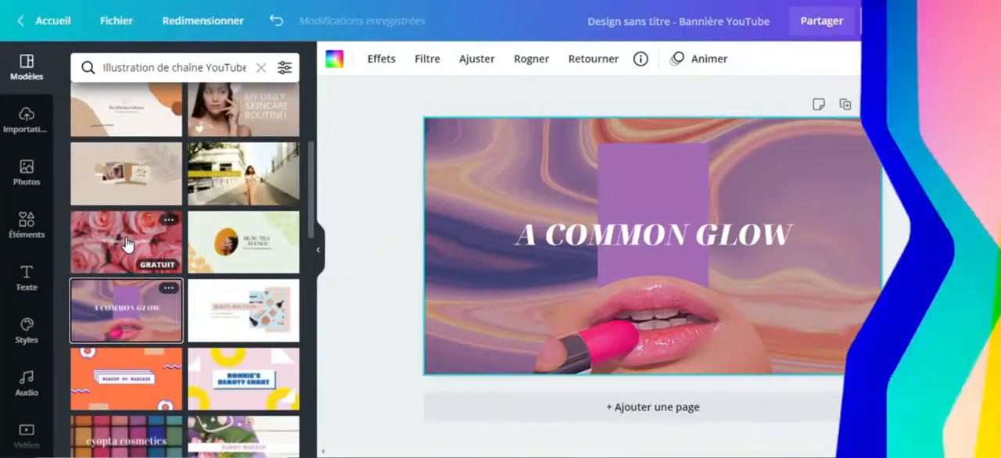
- Apply the pink roses template "My Rose-Colored Days" and replace its title with "Tuto canva beauty"
click(126, 243)
click(646, 255)
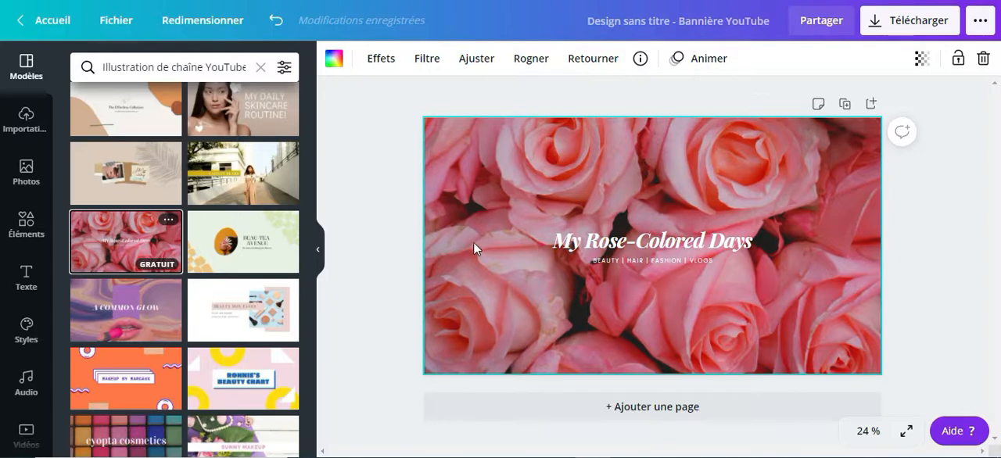
double_click(587, 240)
text(Tut)
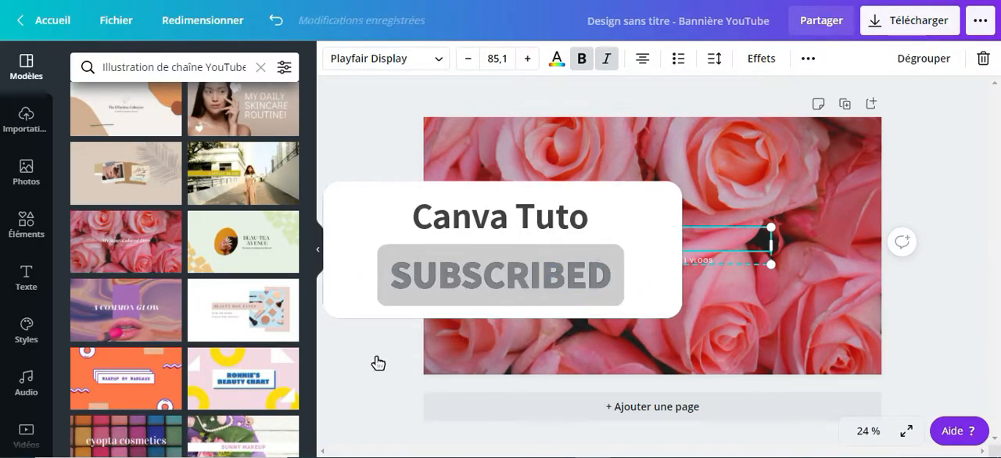
text(canva)
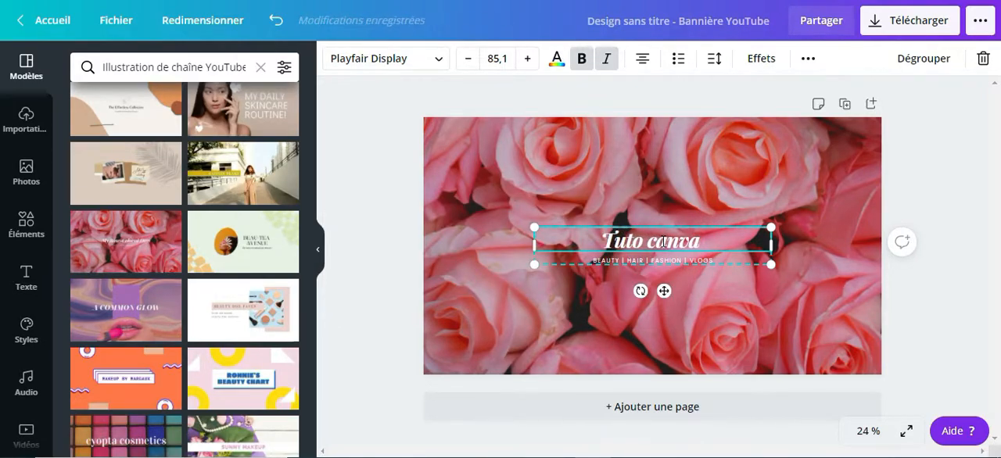
text( beauty)
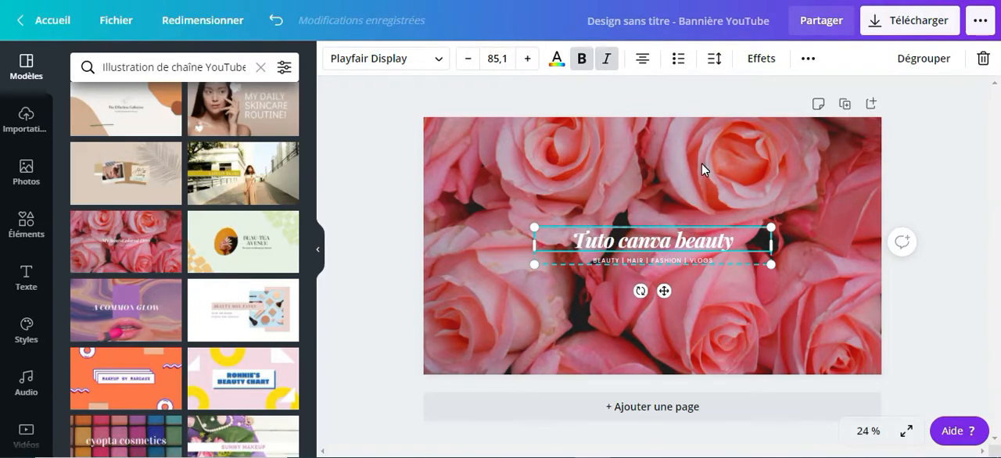
- Increase the font size of the banner title to 100
click(527, 60)
click(527, 59)
click(527, 60)
click(527, 60)
click(528, 59)
click(527, 60)
click(527, 60)
click(527, 59)
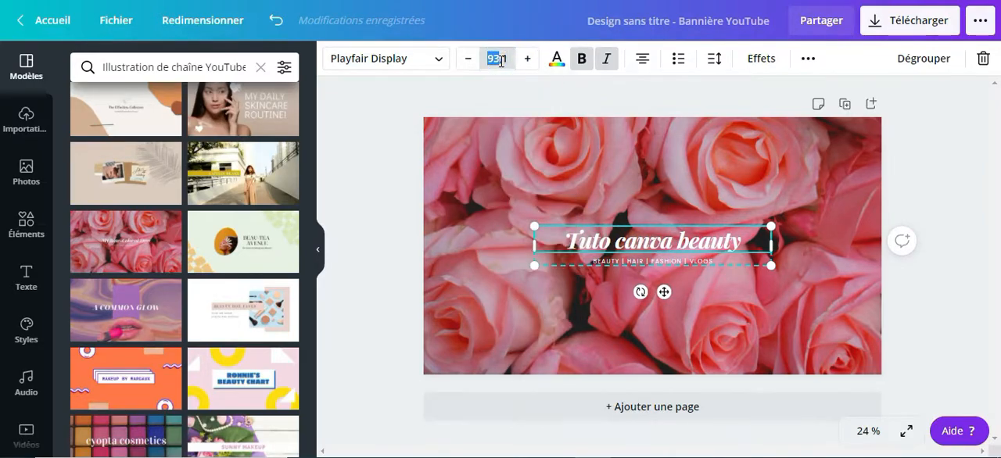
click(502, 61)
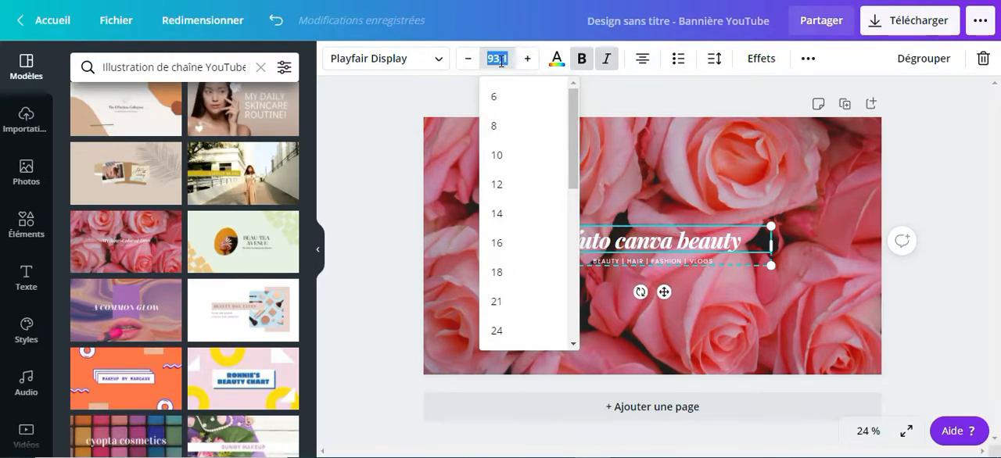
text(100)
click(931, 184)
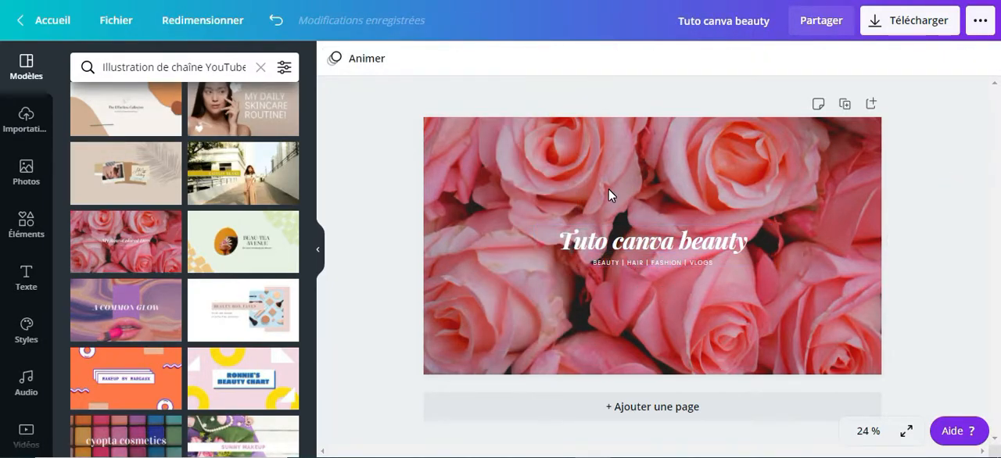
- Set the font size of the "Tuto canva beauty" title to 125
click(640, 249)
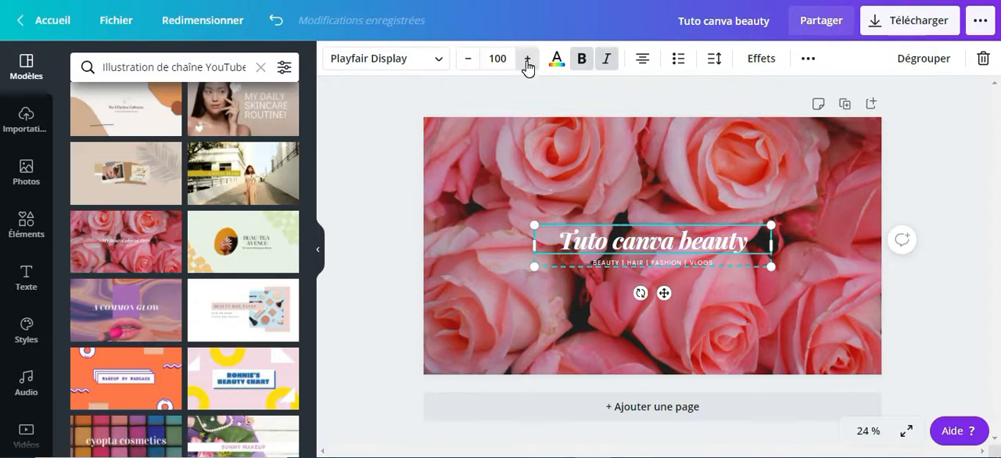
click(498, 59)
text(125)
key(Return)
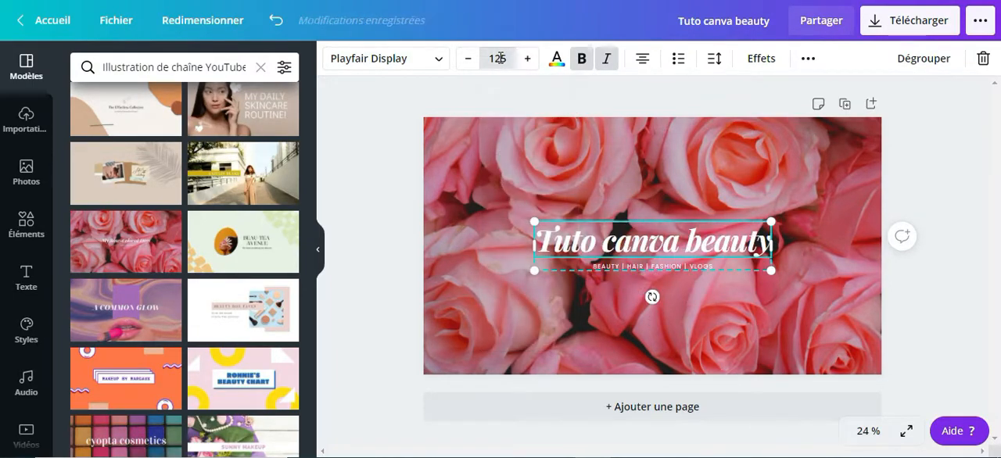
- Enlarge the font size of the "BEAUTY | HAIR | FASHION | VLOGS" line under the title
click(689, 267)
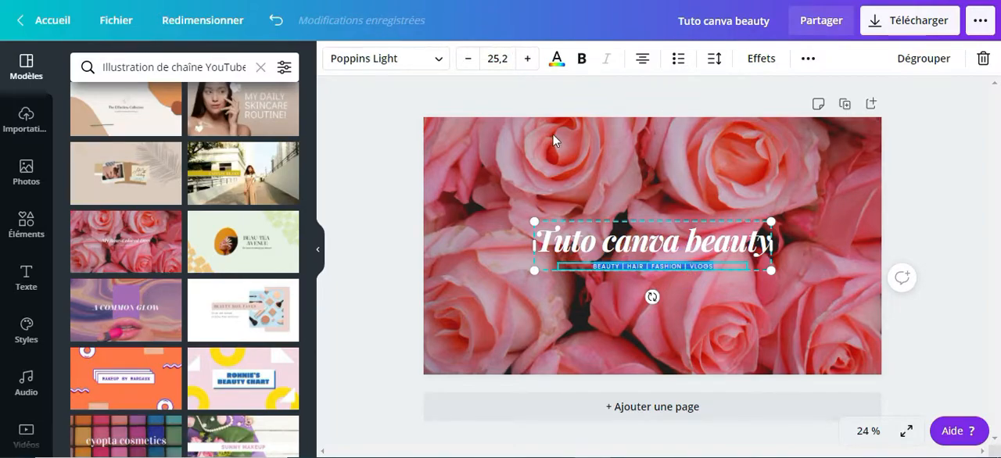
click(528, 59)
click(503, 58)
text(42)
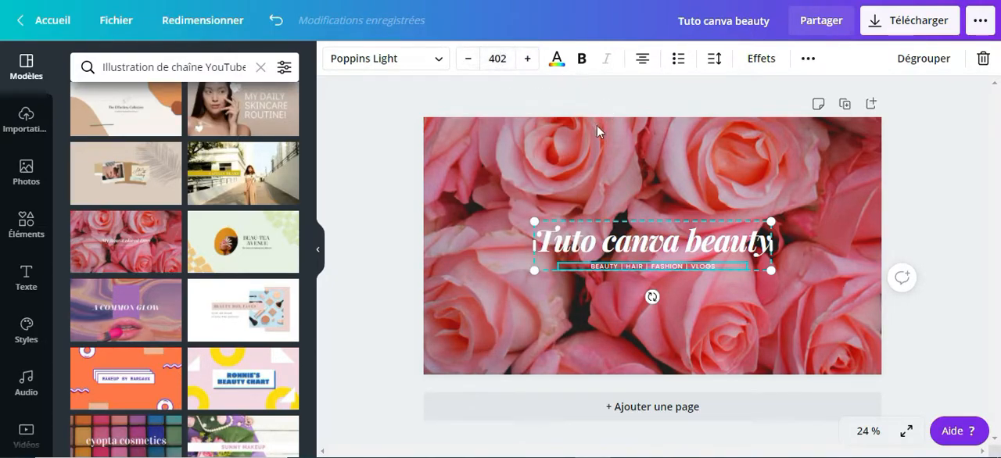
key(Return)
click(956, 222)
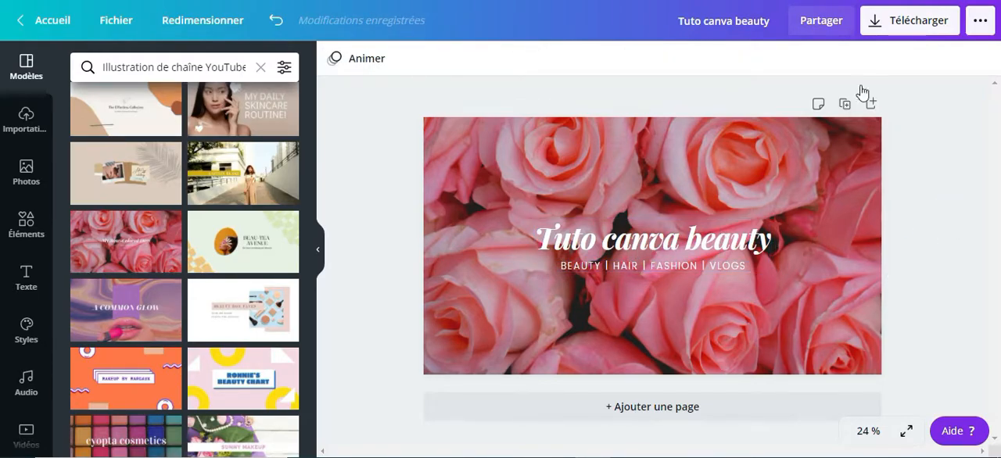
- Download the finished banner as a PNG file at size 1, 2560 × 1440 px
click(911, 29)
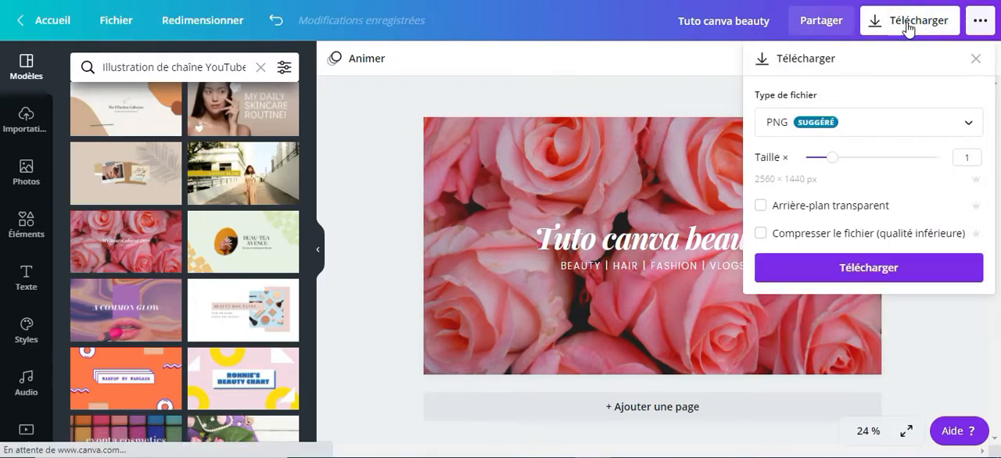
click(886, 268)
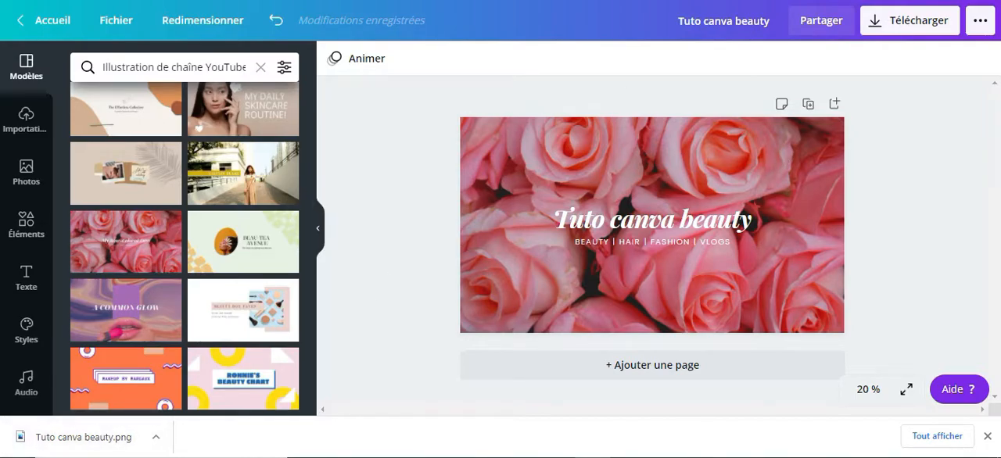
- Switch to YouTube and open the channel's Personnalisation page in YouTube Studio
key(ctrl+Tab)
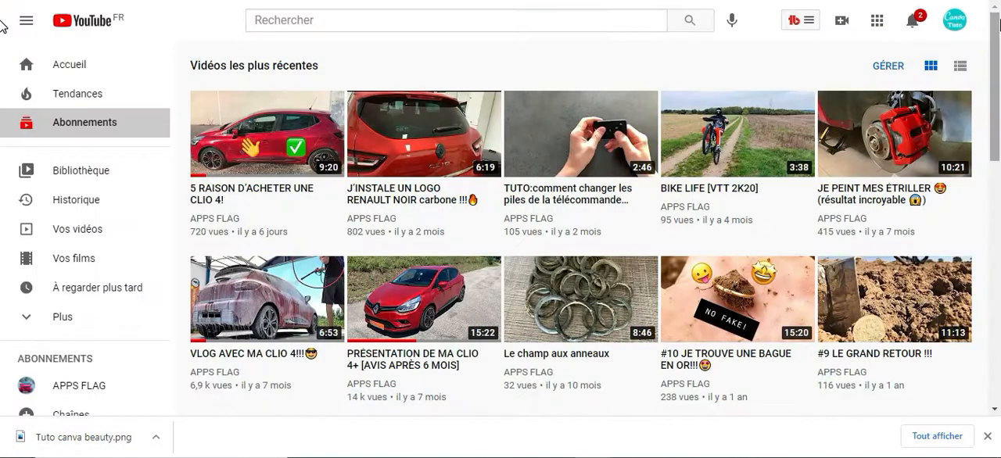
click(954, 25)
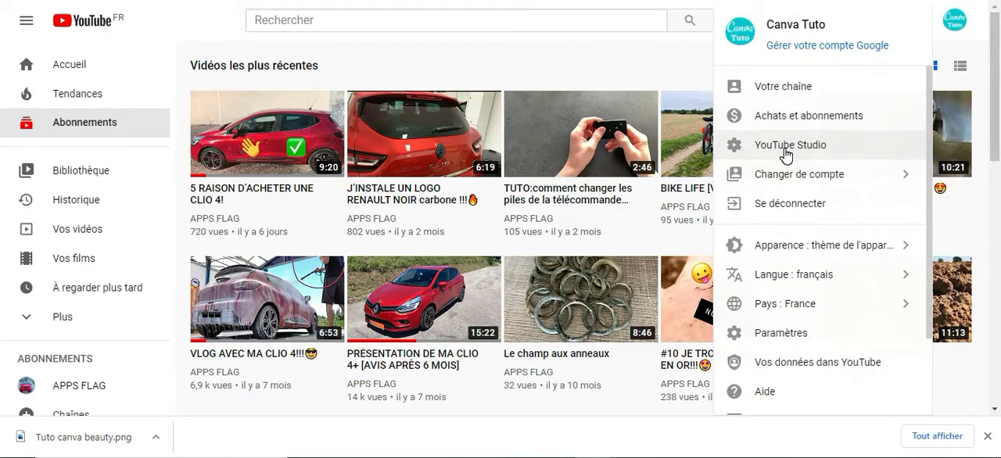
click(786, 154)
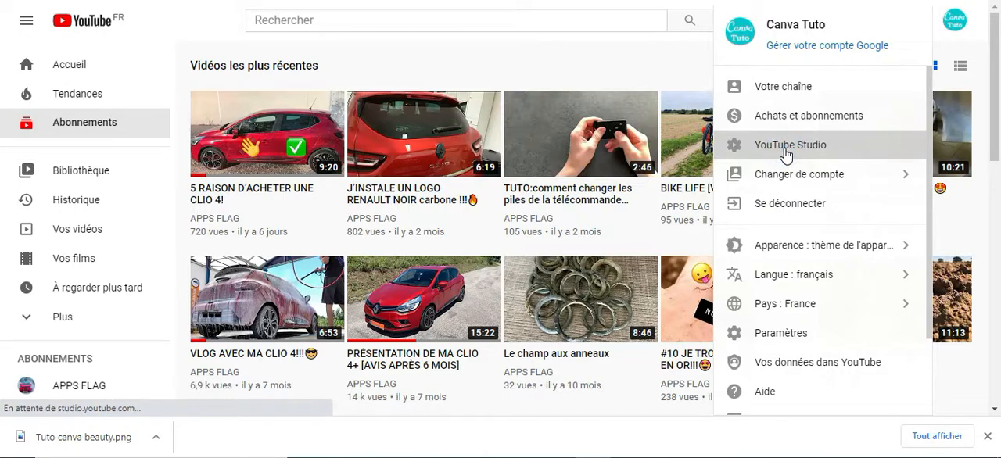
scroll(84, 269, down, 3)
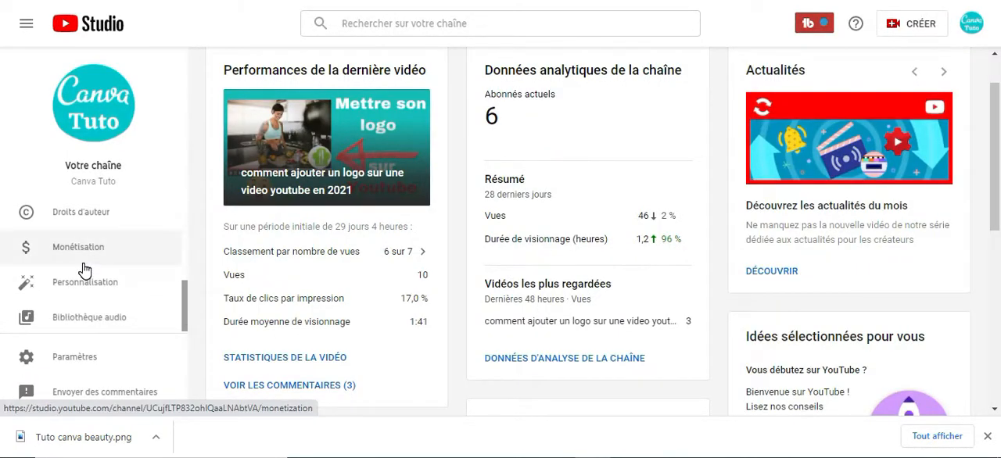
click(67, 287)
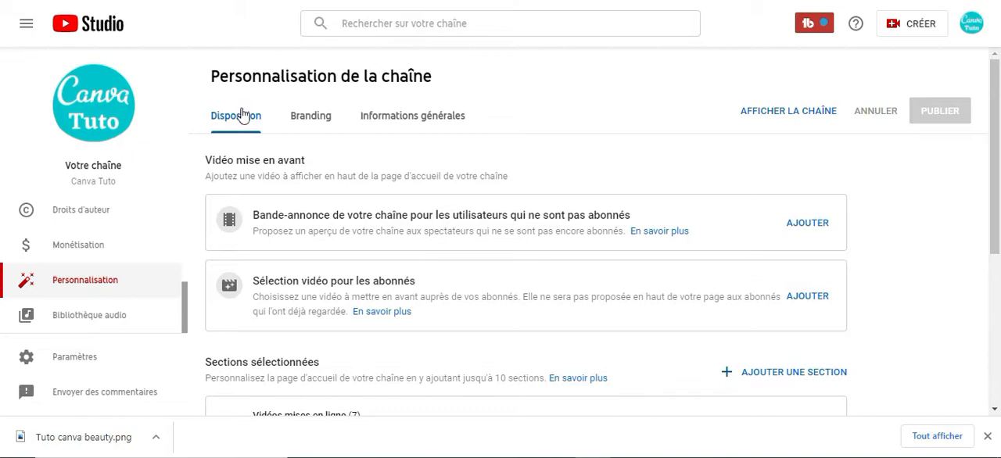
- Replace the channel's banner image in the Branding settings with the downloaded Tuto canva beauty PNG file
click(311, 117)
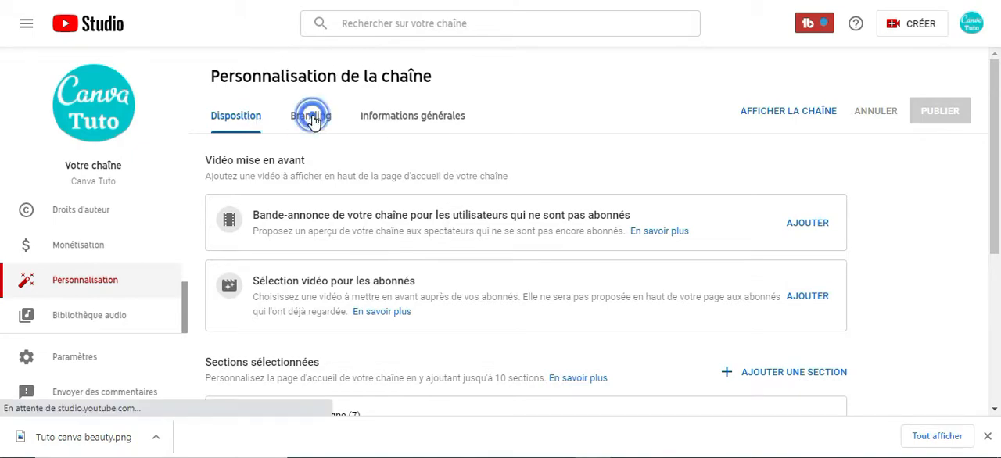
scroll(547, 284, down, 1)
scroll(547, 284, down, 1)
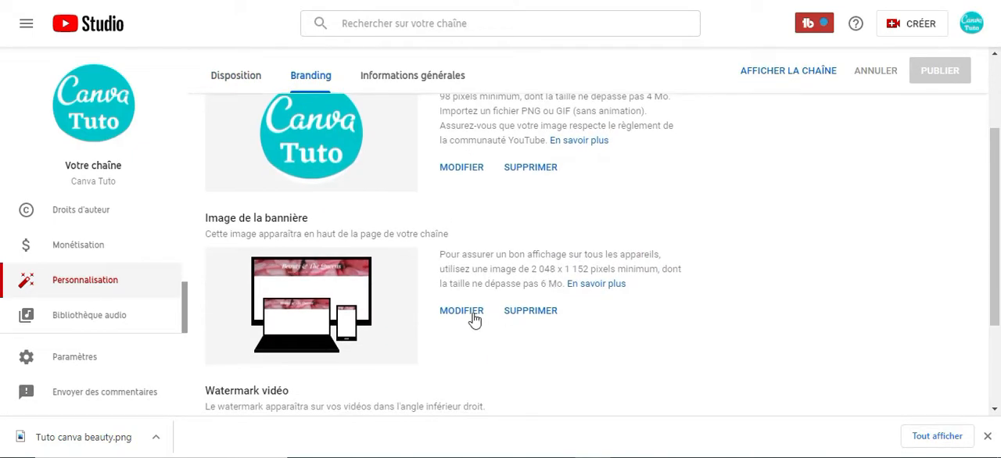
click(467, 312)
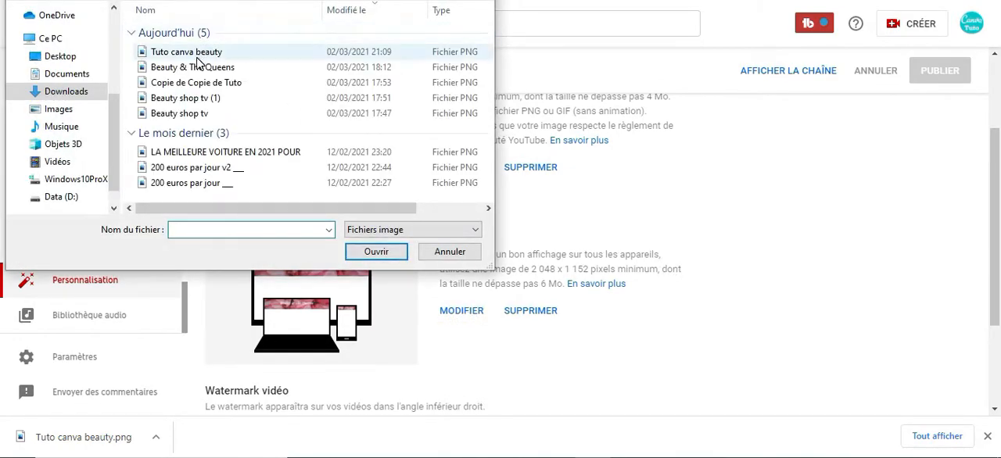
click(197, 56)
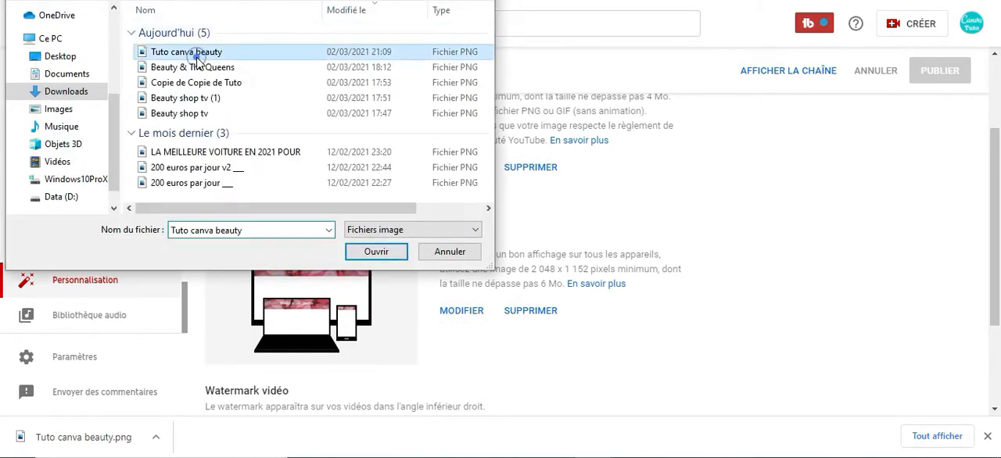
click(386, 252)
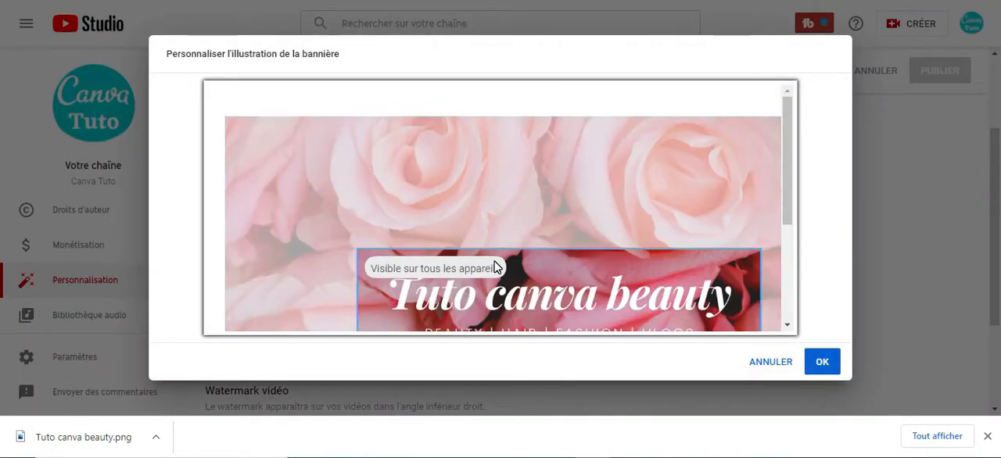
- Check the banner's visible areas for television, computer and all devices, and accept the default crop
scroll(493, 263, down, 1)
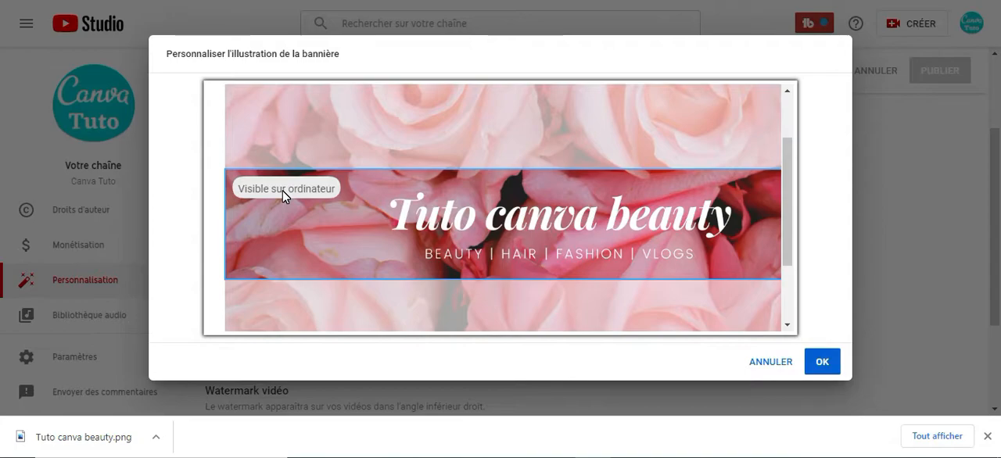
scroll(284, 197, up, 3)
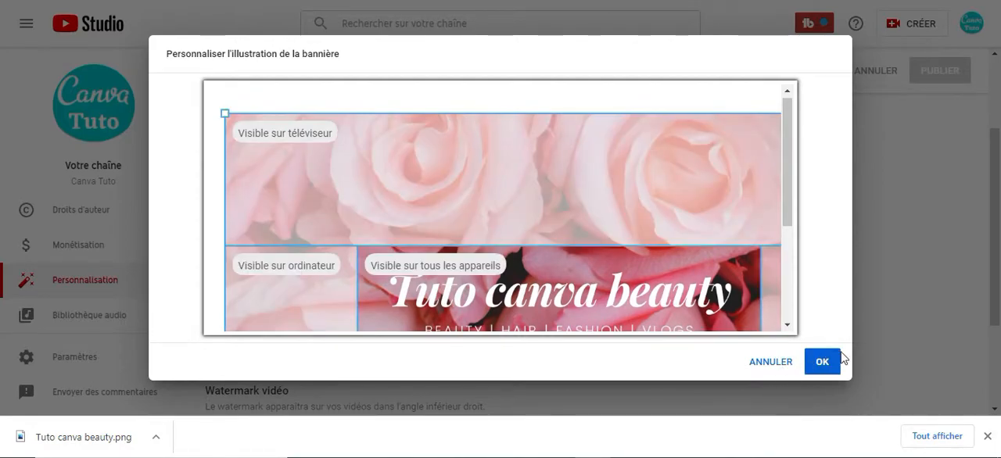
click(828, 367)
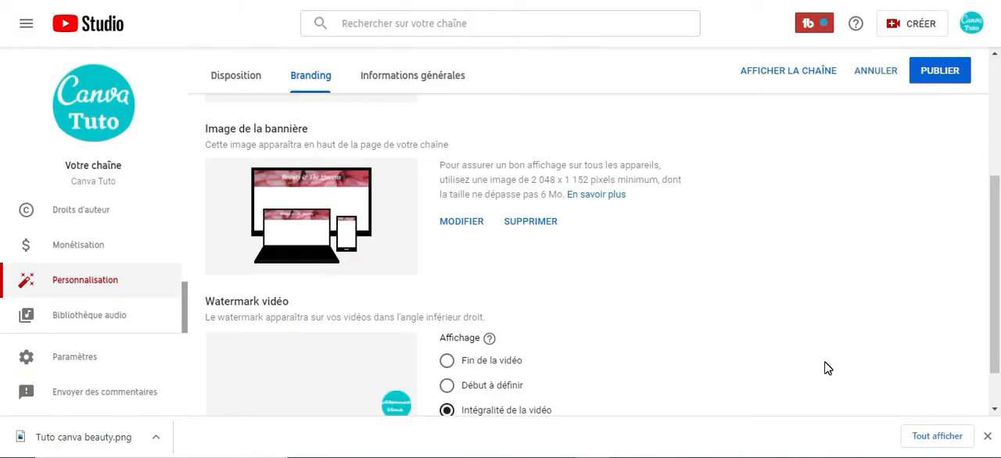
- Publish the channel's branding changes and go to the channel page to view the new banner
scroll(828, 368, up, 1)
click(948, 72)
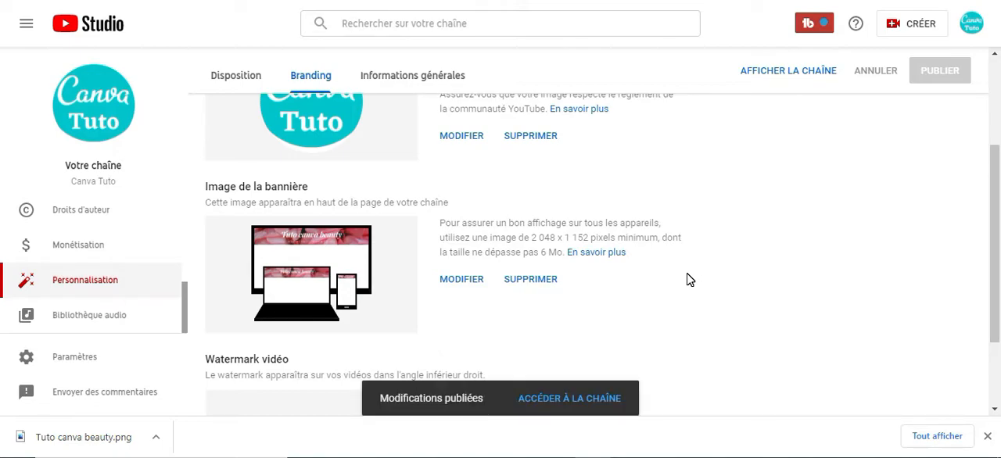
click(569, 398)
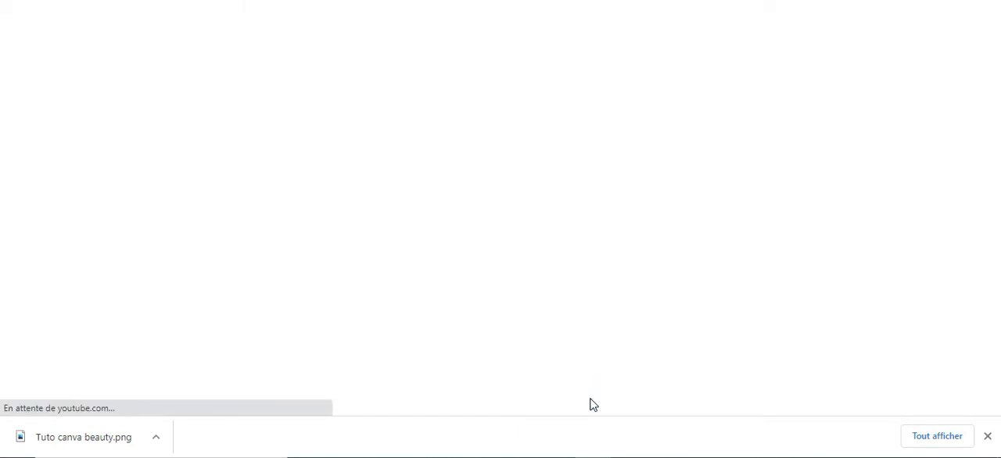